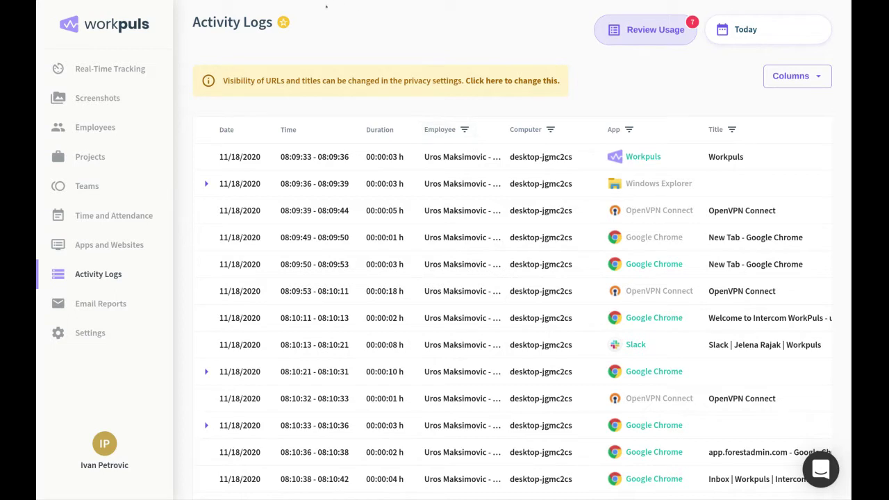
Filter the activity logs to the Last 7 Days period.
mouse_move(284, 22)
scroll(518, 308, "right", 10)
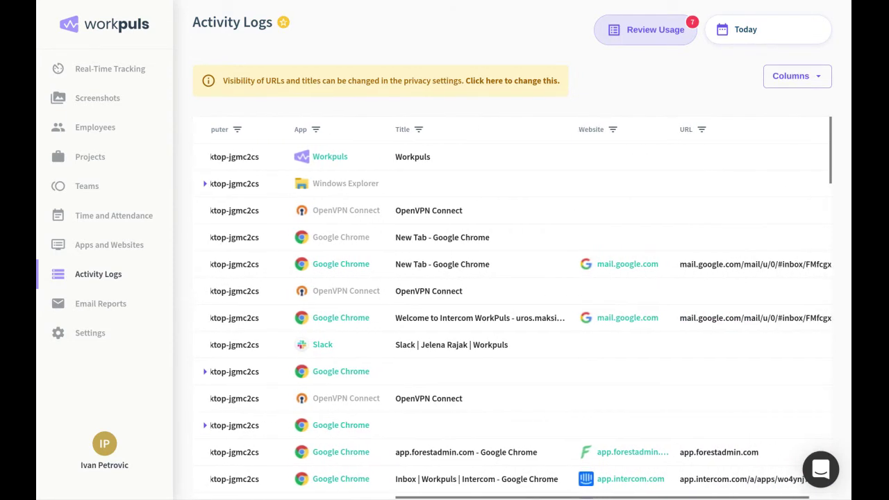
scroll(518, 308, "right", 1)
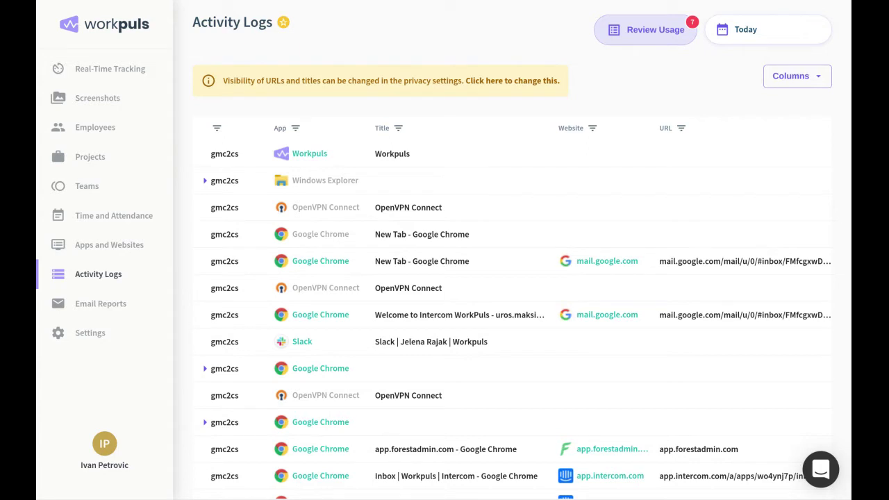
left_click(754, 30)
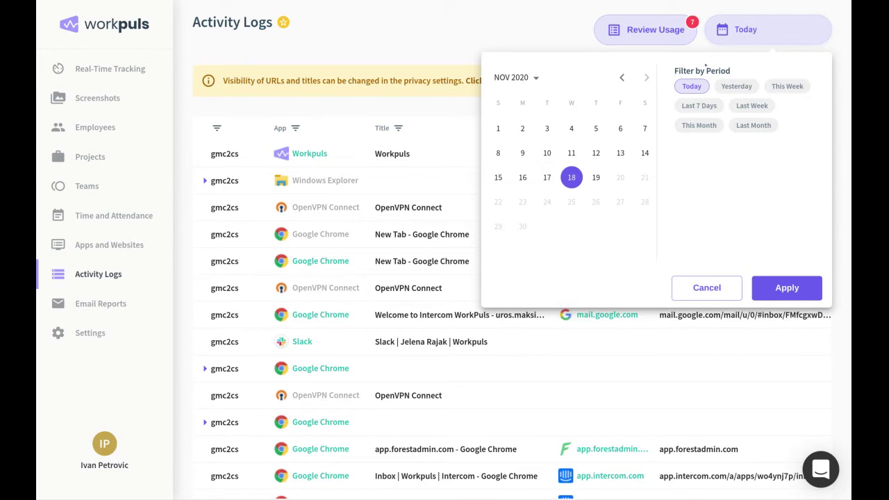
left_click(727, 89)
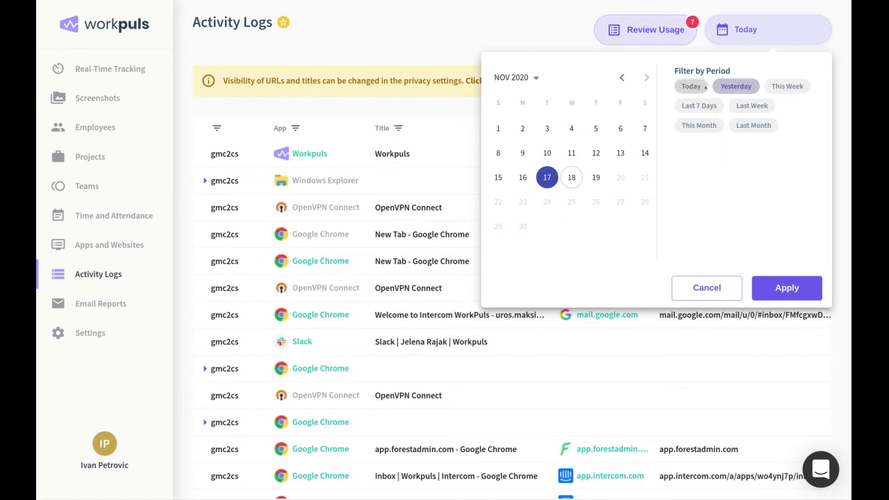
left_click(698, 105)
left_click(791, 287)
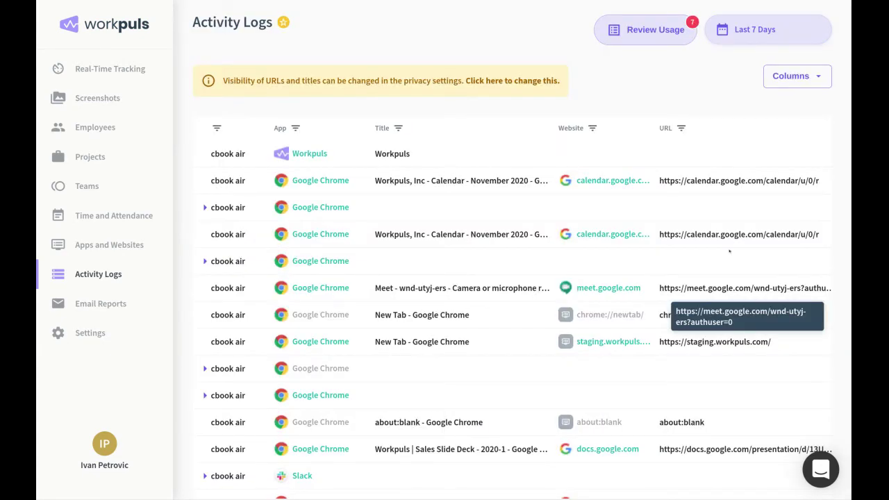
Look across the filtered log table and review the list of columns that can be shown or hidden.
scroll(686, 253, "left", 5)
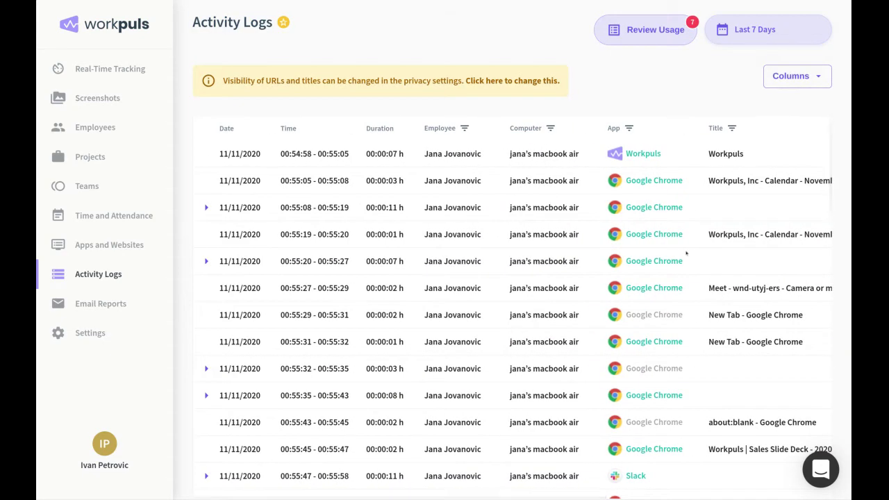
scroll(728, 238, "right", 5)
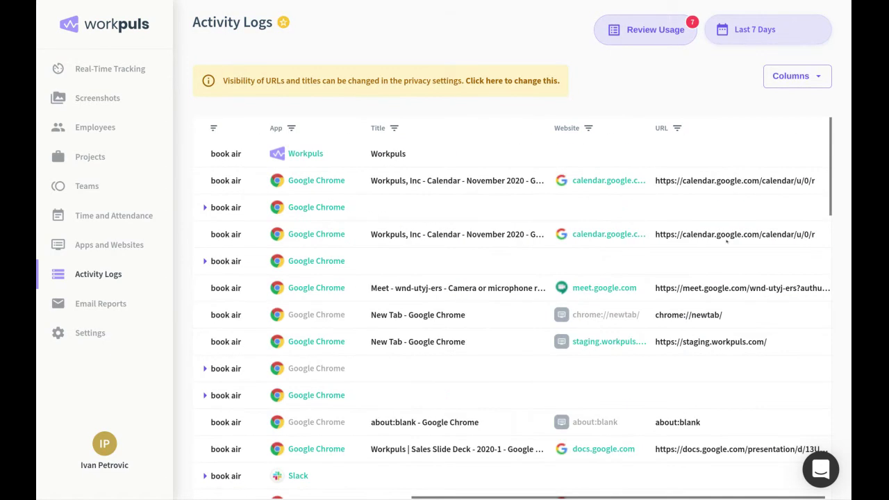
left_click(800, 75)
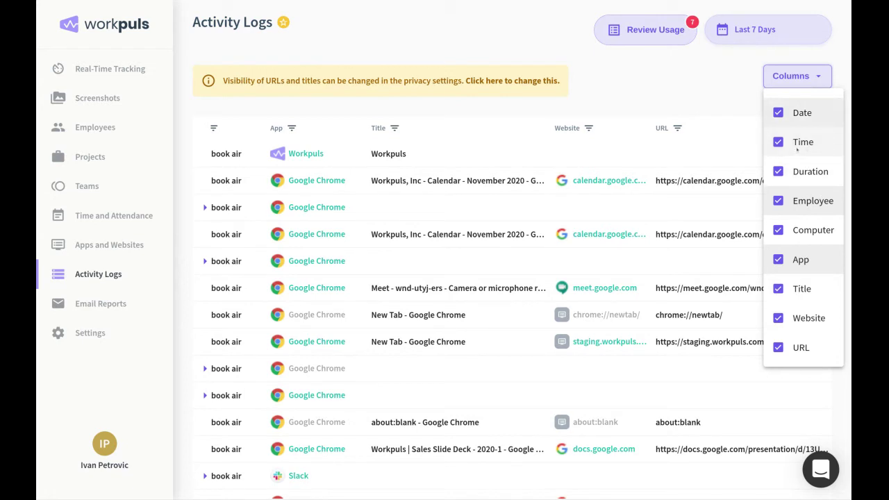
left_click(638, 89)
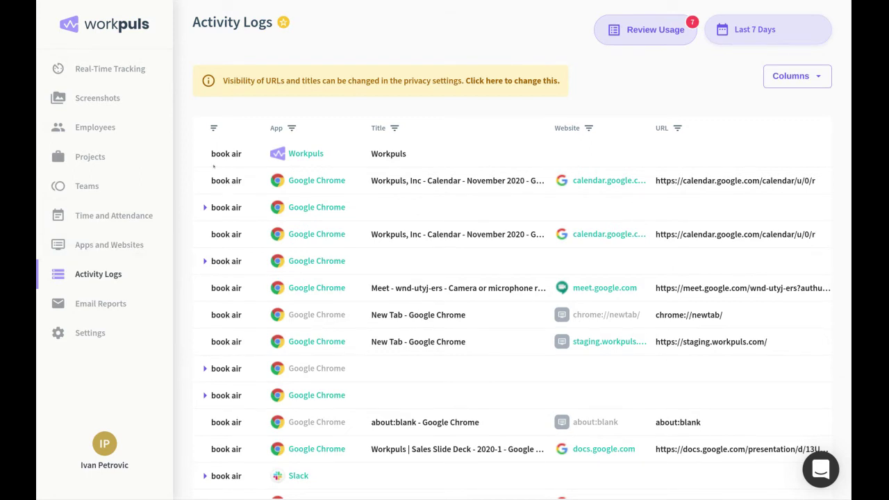
Collapse the navigation sidebar to give the activity log table more width.
left_click(182, 250)
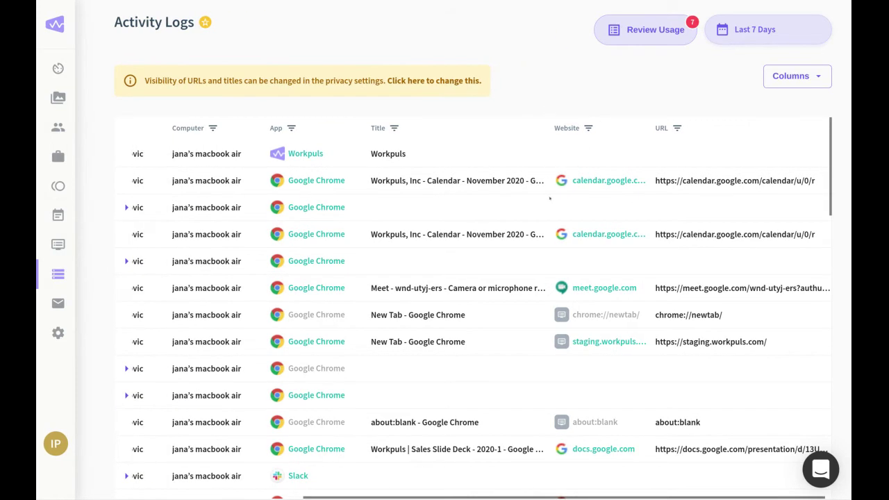
scroll(549, 198, "left", 5)
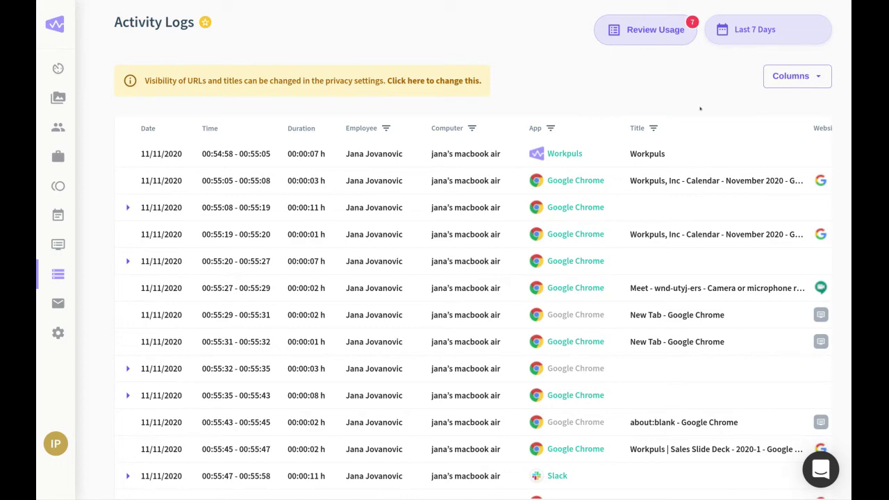
scroll(618, 288, "right", 5)
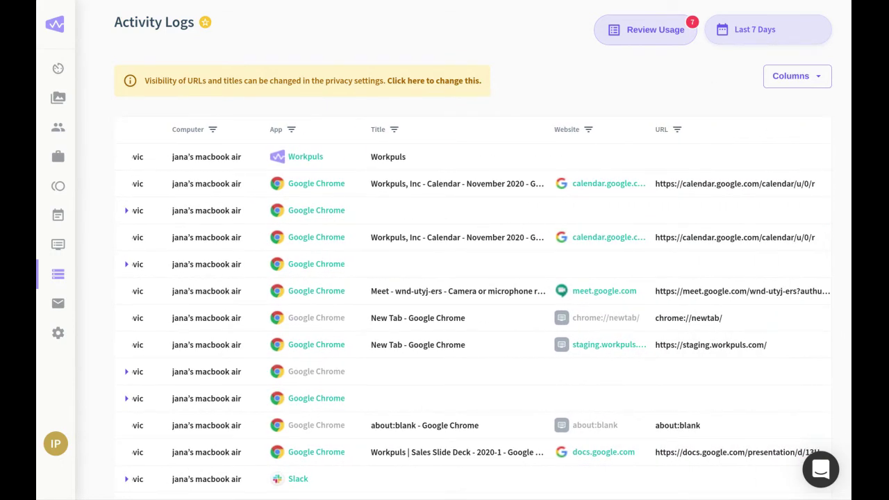
scroll(550, 267, "left", 5)
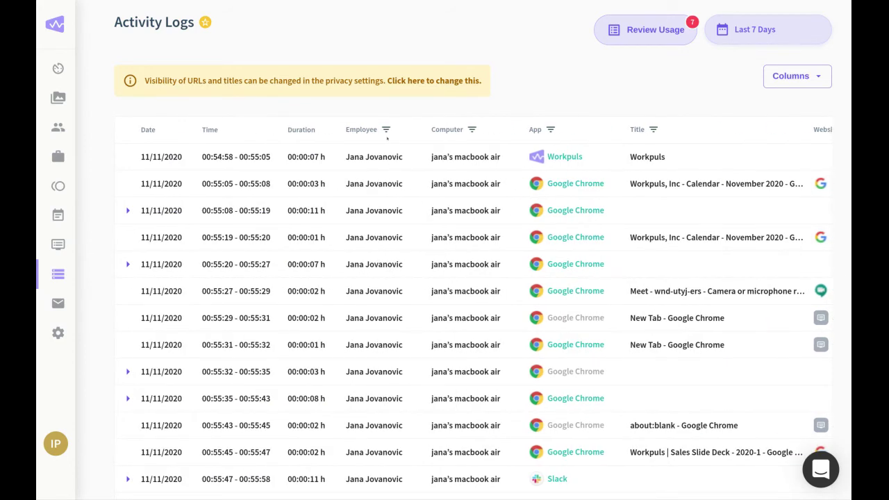
Search the Employee filter by name and restrict the logs to the first matching employee, not the Office entry.
left_click(385, 130)
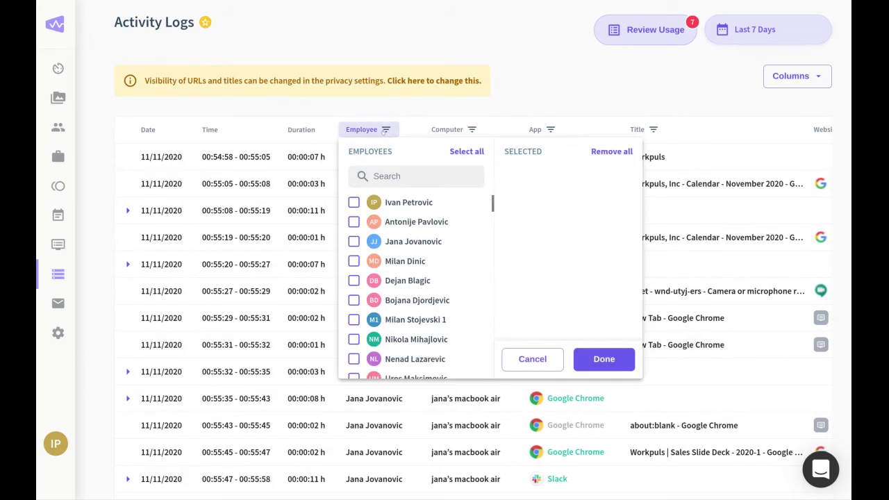
left_click(402, 176)
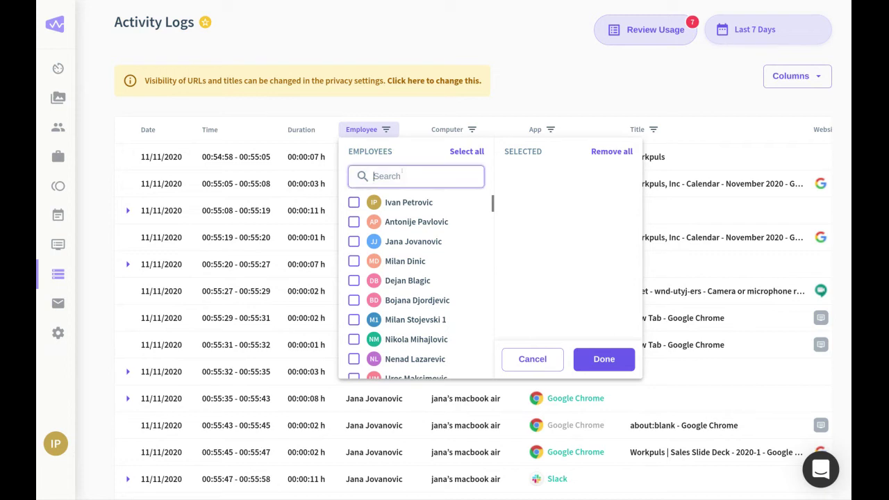
type("uro")
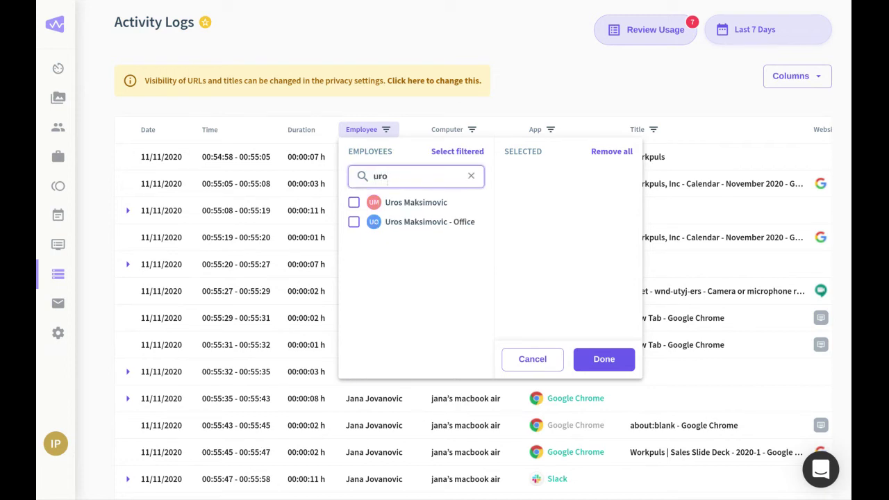
left_click(414, 202)
left_click(594, 358)
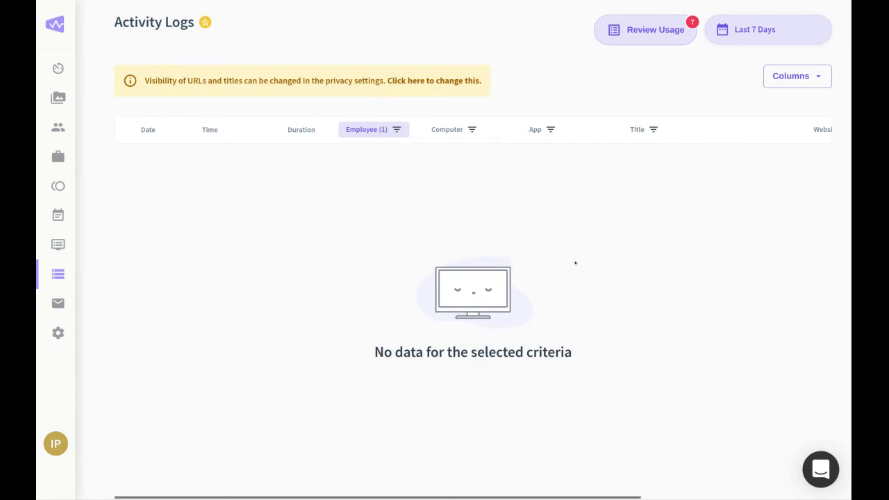
Add a second employee, found by first name, to the Employee filter.
left_click(373, 129)
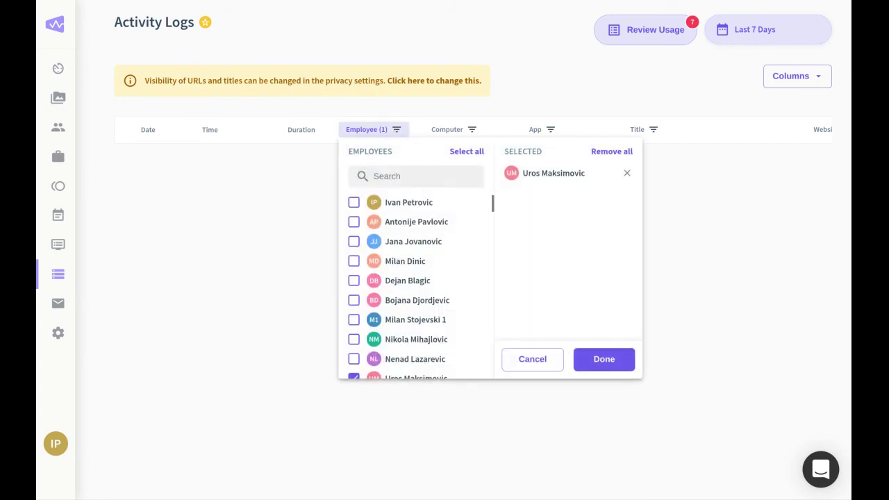
left_click(402, 175)
type("jana")
left_click(402, 201)
left_click(594, 362)
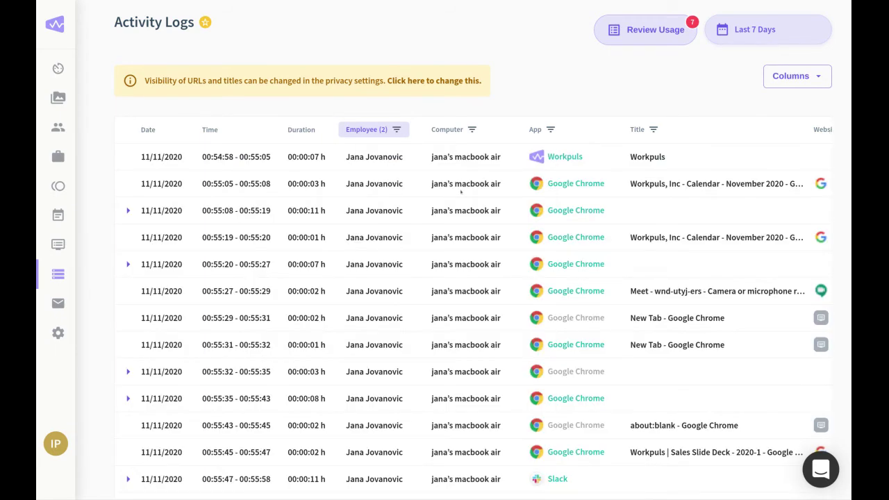
Filter the App column to Google Chrome.
left_click(547, 132)
type("youtube")
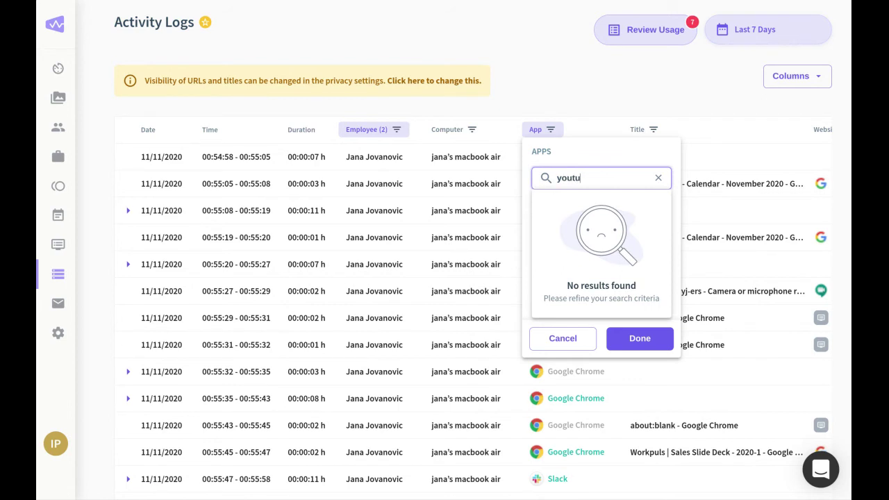
key("ctrl+a")
type("chrome")
left_click(607, 245)
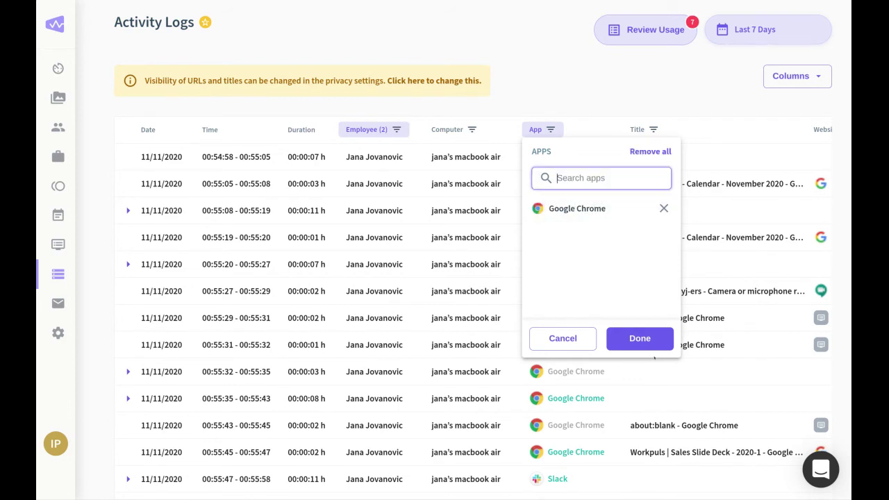
left_click(639, 338)
Filter the Title column by the text "youtube".
left_click(652, 129)
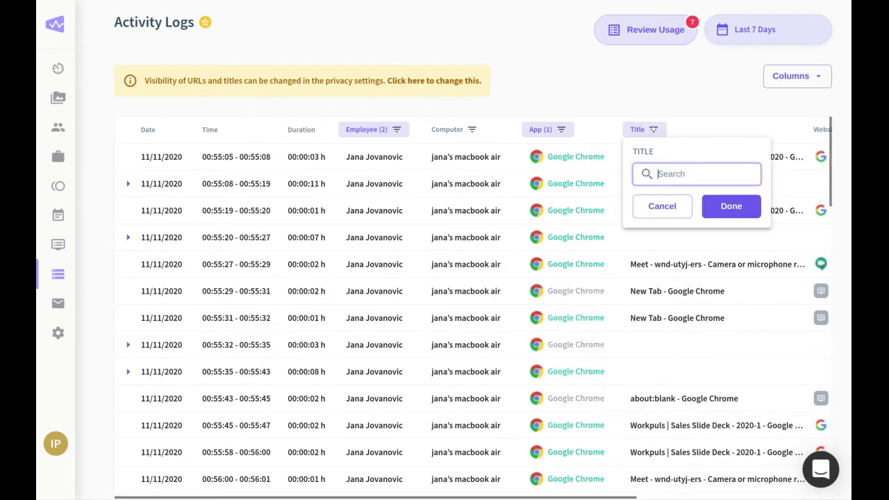
type("youtube")
key("BackSpace")
key("BackSpace")
key("BackSpace")
key("BackSpace")
type("utube")
left_click(731, 206)
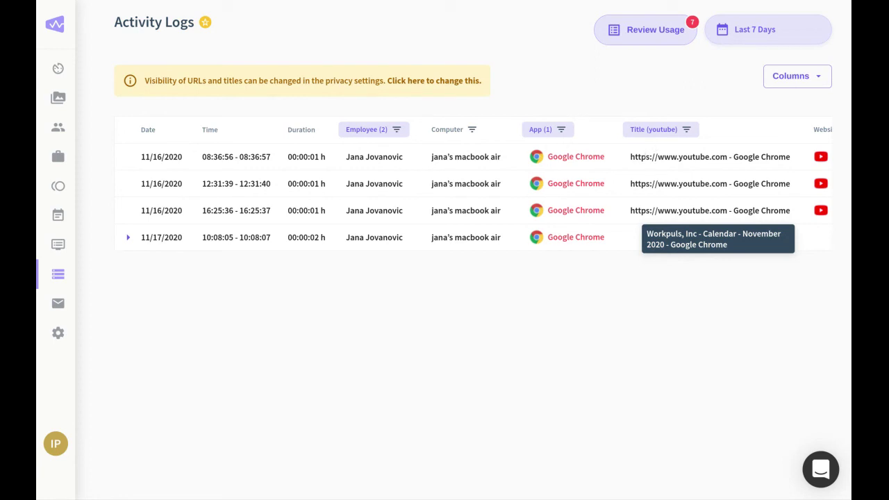
Check the Website and URL columns of the filtered logs and open the privacy settings for URL and title visibility.
scroll(586, 153, "right", 5)
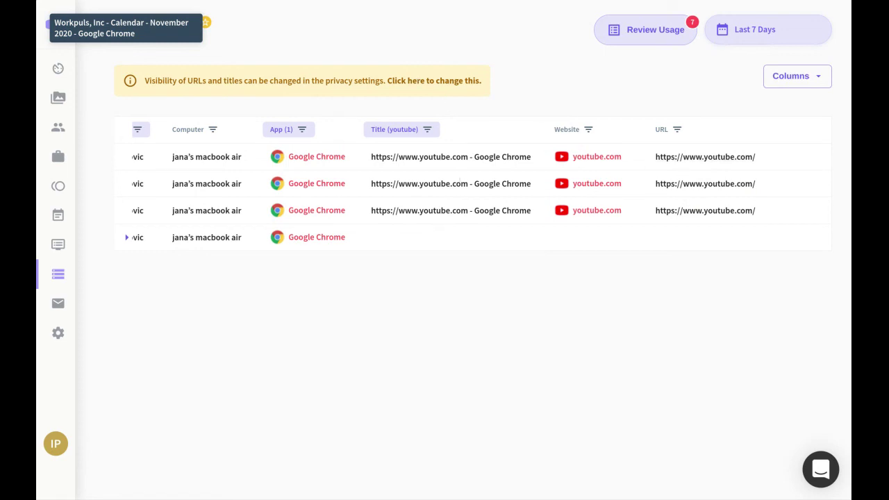
scroll(474, 144, "left", 5)
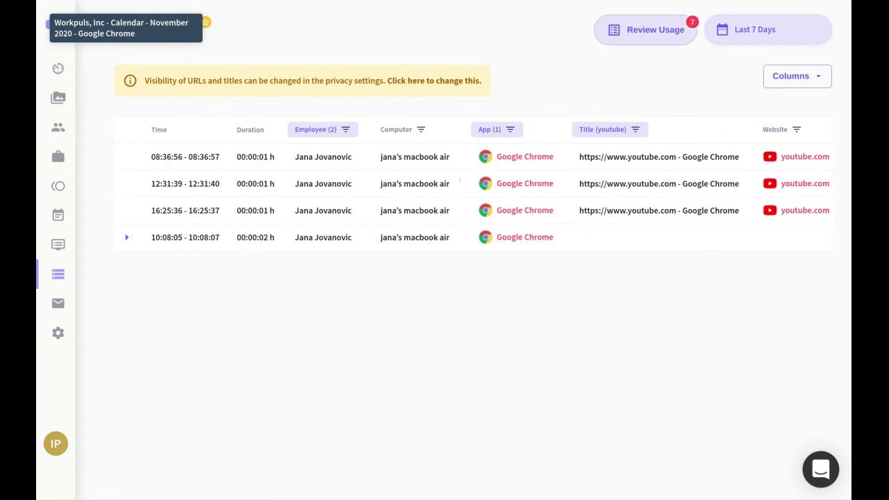
left_click(455, 84)
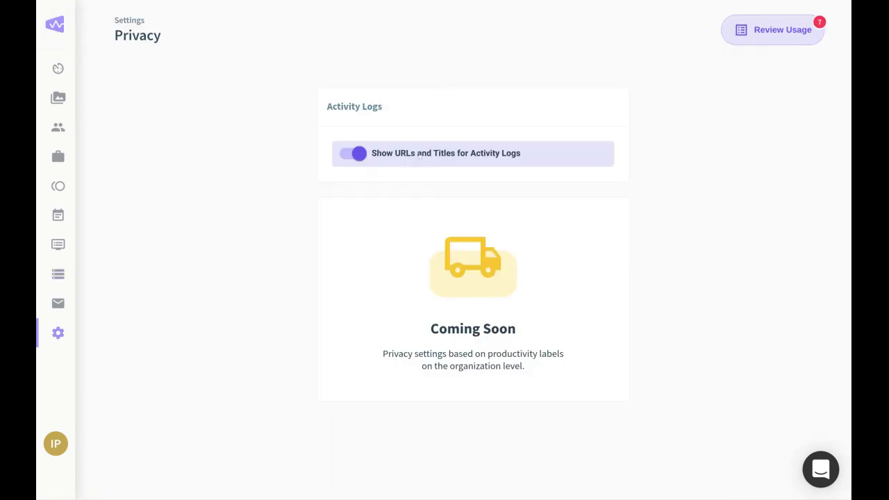